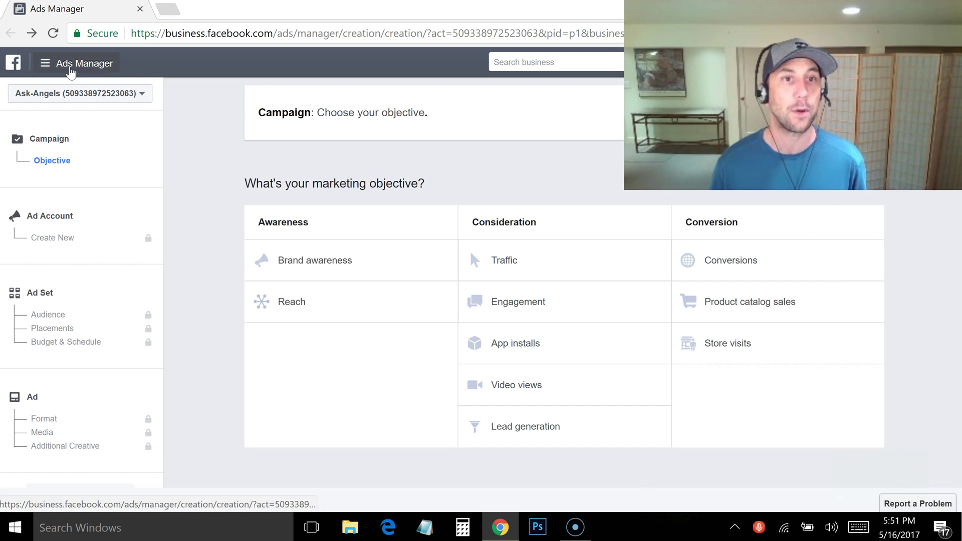
Open Audience Insights with an 'Everyone on Facebook' audience and dismiss the location tip.
{"action": "left_click", "coordinate": [70, 73]}
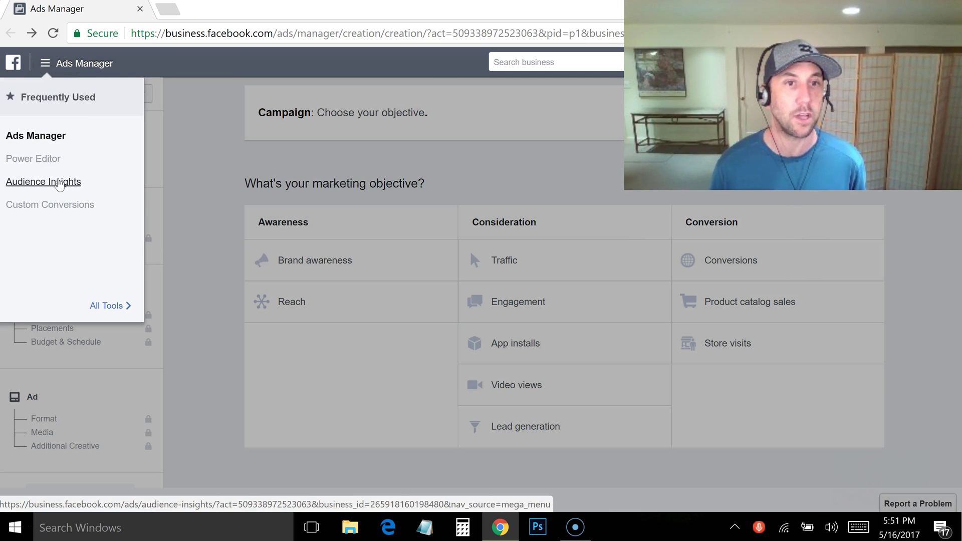
{"action": "left_click", "coordinate": [59, 182]}
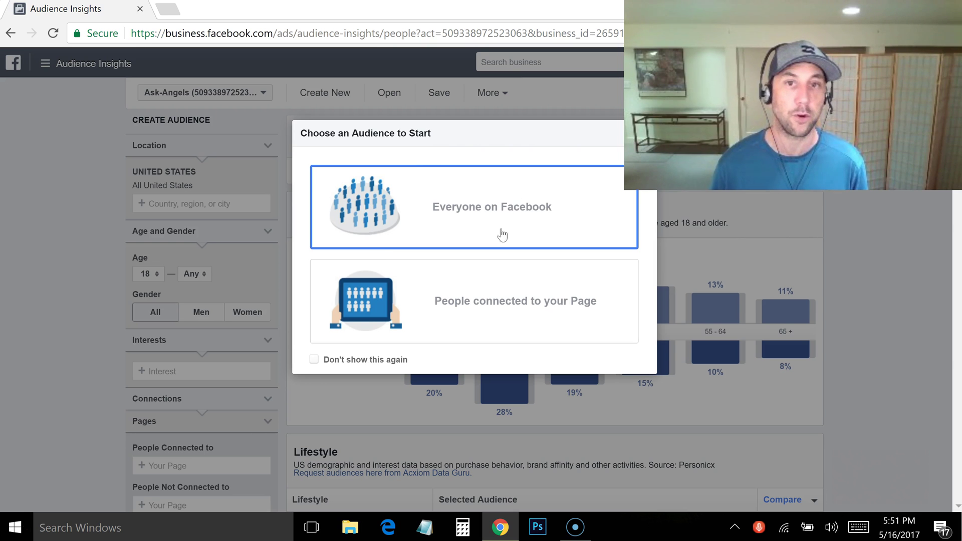
{"action": "left_click", "coordinate": [543, 206]}
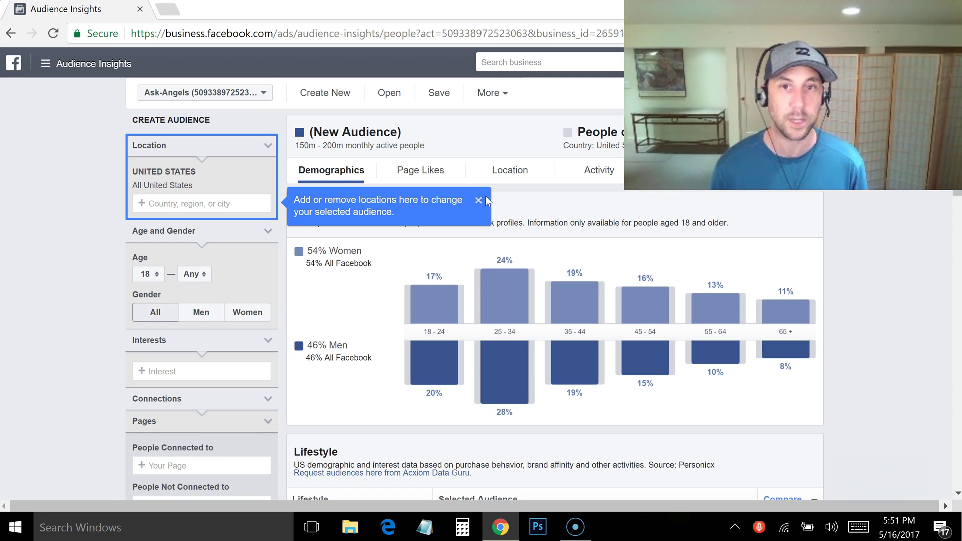
{"action": "left_click", "coordinate": [478, 203]}
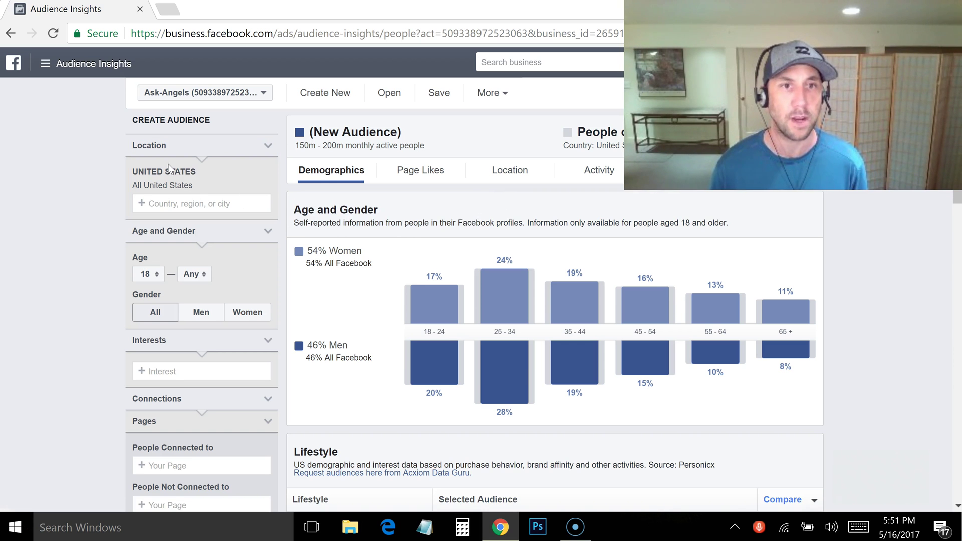
Add Tony Robbins (Author) as the audience interest and show its Page Likes results.
{"action": "left_click", "coordinate": [178, 373]}
{"action": "type", "text": "T"}
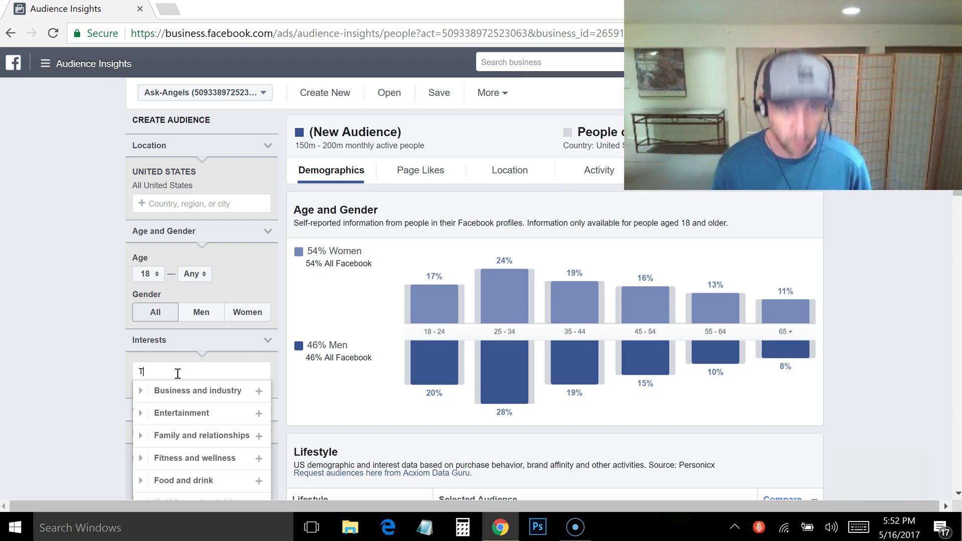
{"action": "type", "text": "ony Robbins"}
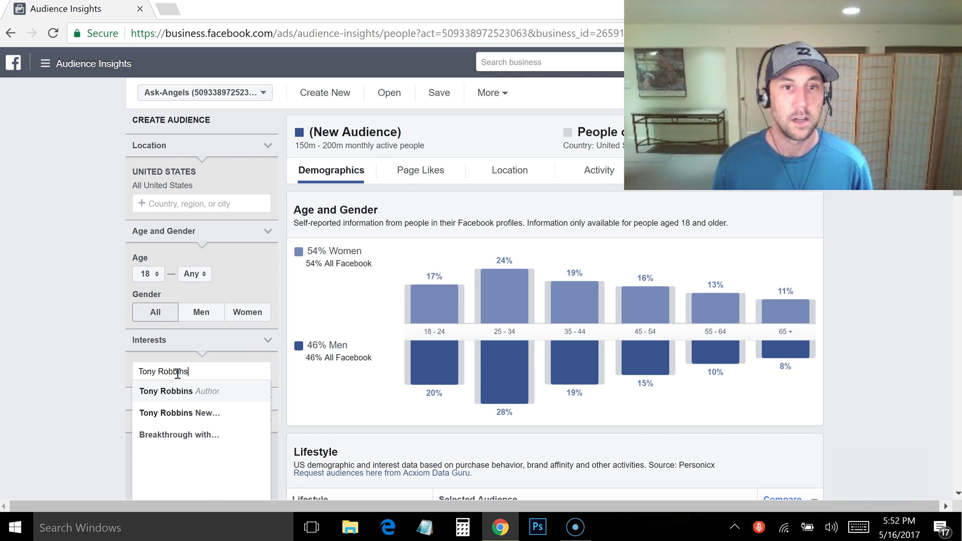
{"action": "left_click", "coordinate": [176, 393]}
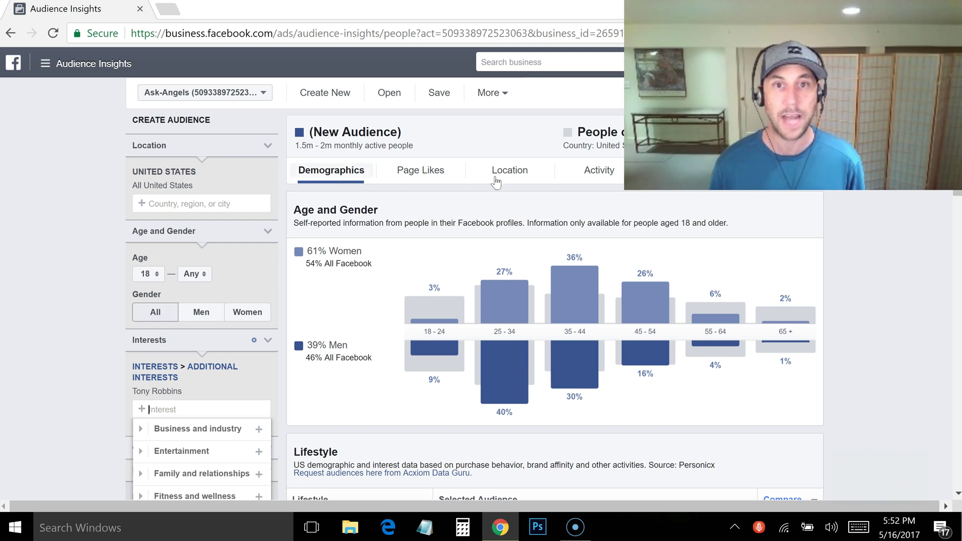
{"action": "left_click", "coordinate": [420, 170]}
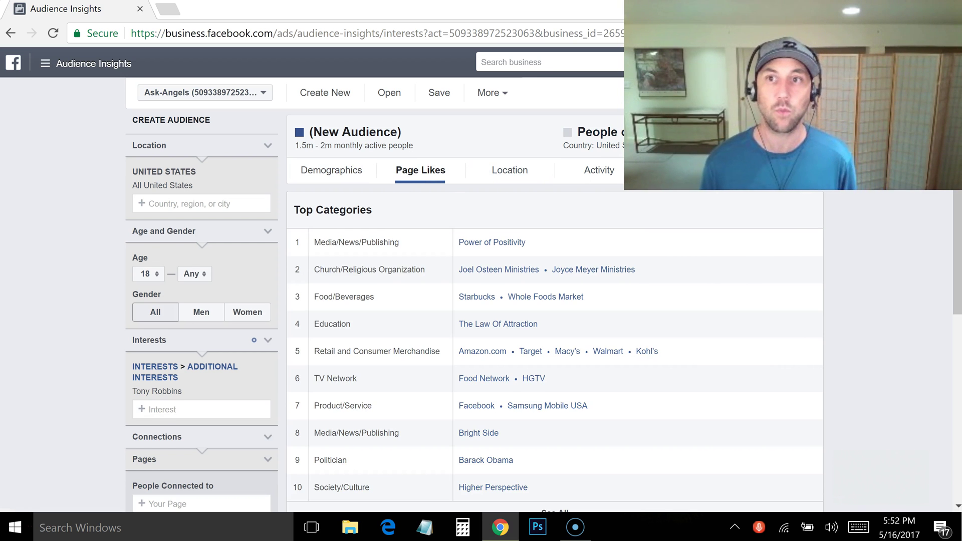
Expand the Tony Robbins Page Likes table three times to list ranked pages 11 through 40.
{"action": "scroll", "coordinate": [537, 179], "scroll_direction": "down", "scroll_amount": 1}
{"action": "scroll", "coordinate": [688, 344], "scroll_direction": "down", "scroll_amount": 7}
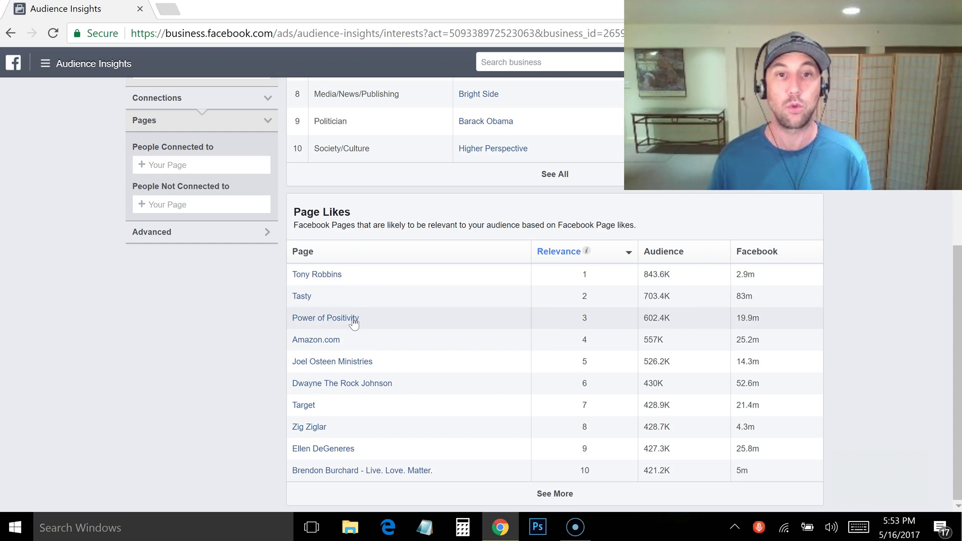
{"action": "left_click", "coordinate": [555, 491]}
{"action": "left_click_drag", "start_coordinate": [956, 264], "coordinate": [955, 357]}
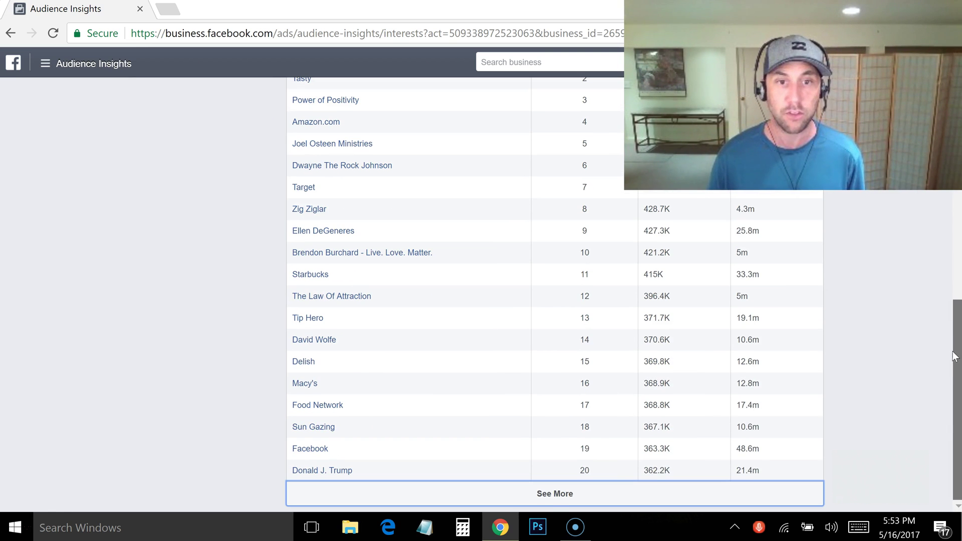
{"action": "left_click", "coordinate": [555, 493]}
{"action": "left_click_drag", "start_coordinate": [956, 289], "coordinate": [945, 378]}
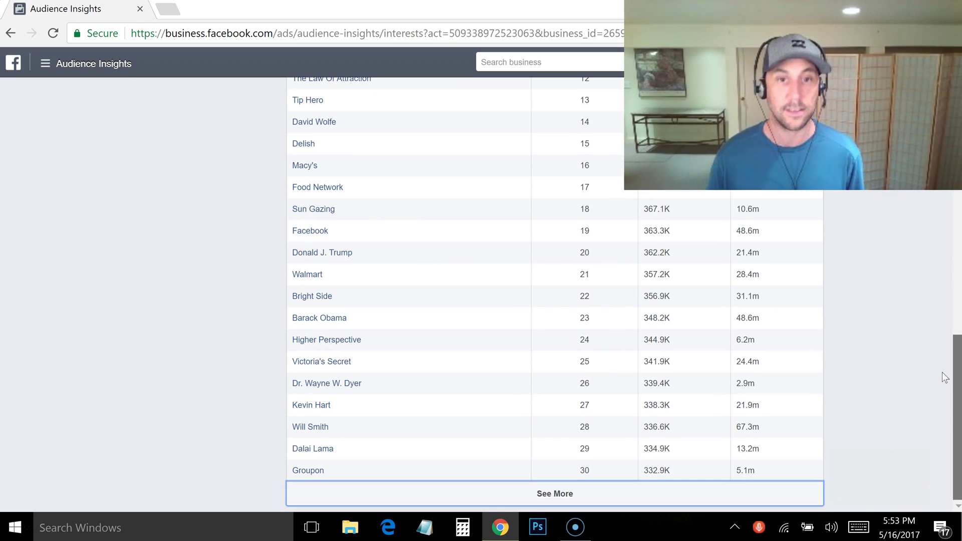
{"action": "left_click", "coordinate": [554, 493]}
{"action": "left_click_drag", "start_coordinate": [956, 321], "coordinate": [945, 393]}
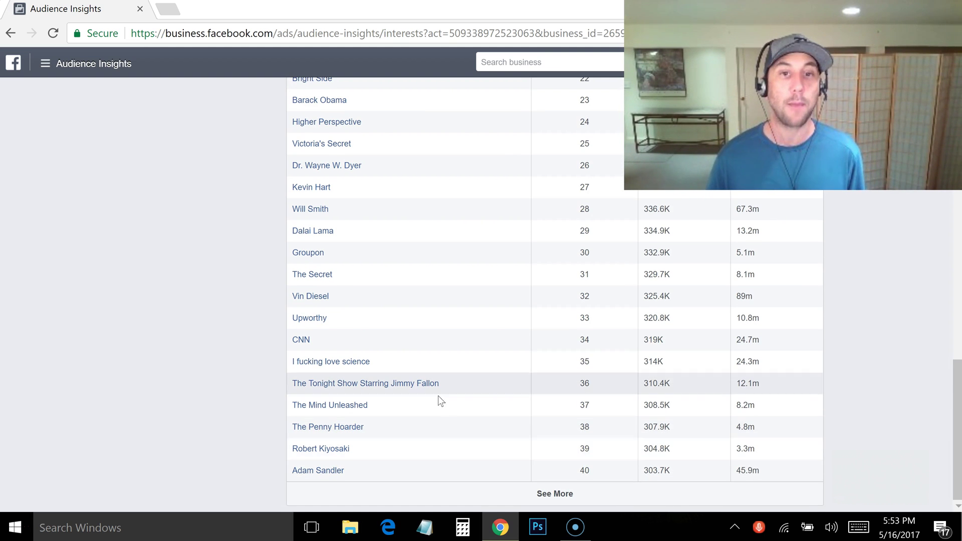
{"action": "left_click_drag", "start_coordinate": [956, 398], "coordinate": [954, 245]}
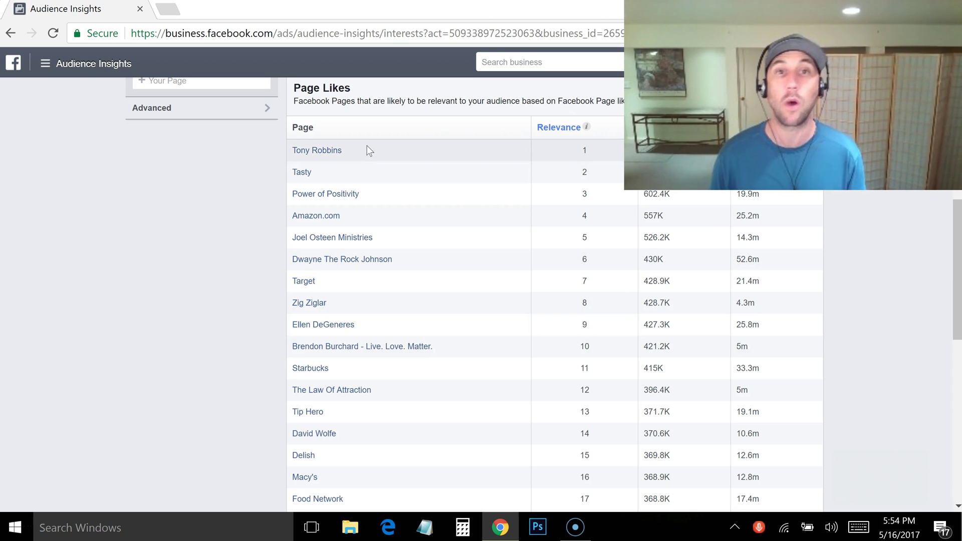
{"action": "left_click_drag", "start_coordinate": [440, 347], "coordinate": [284, 352]}
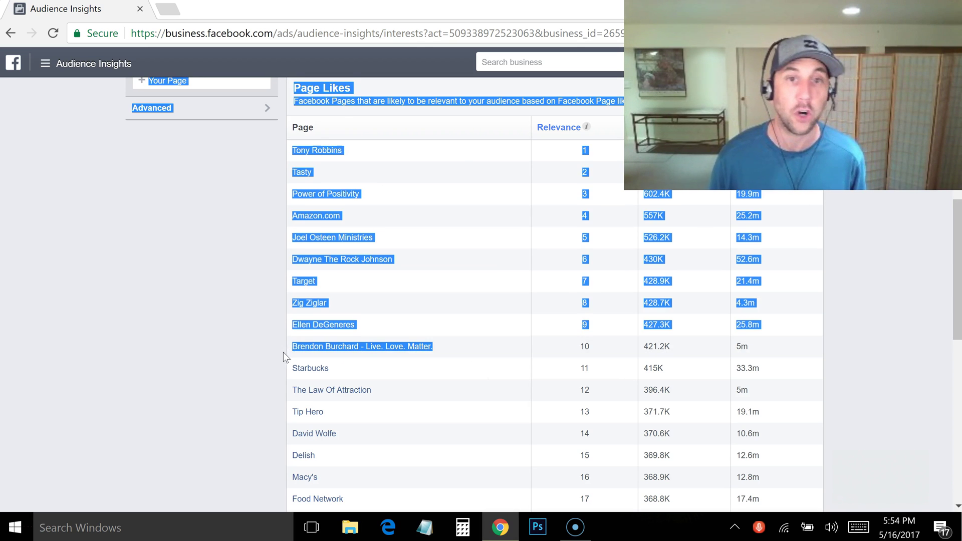
{"action": "left_click", "coordinate": [272, 352]}
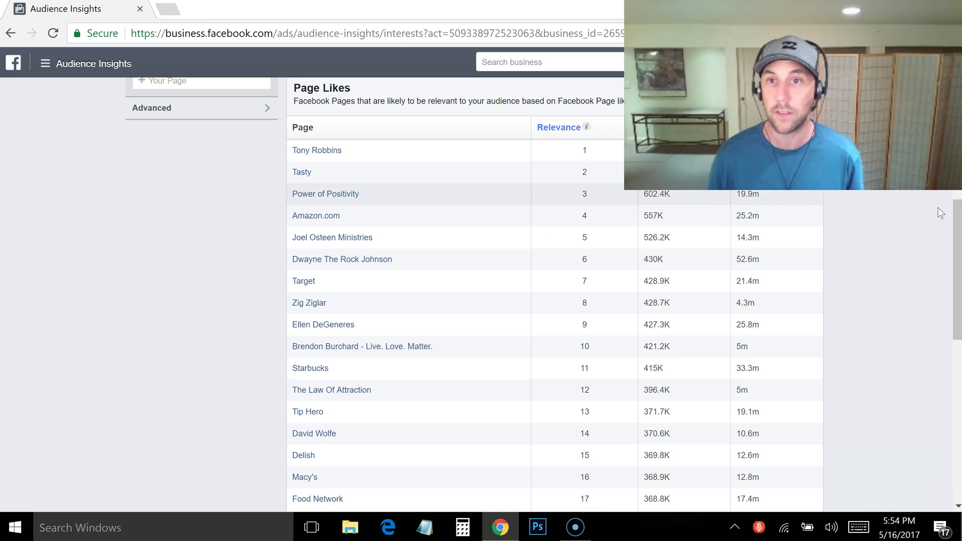
{"action": "scroll", "coordinate": [959, 263], "scroll_direction": "down", "scroll_amount": 5}
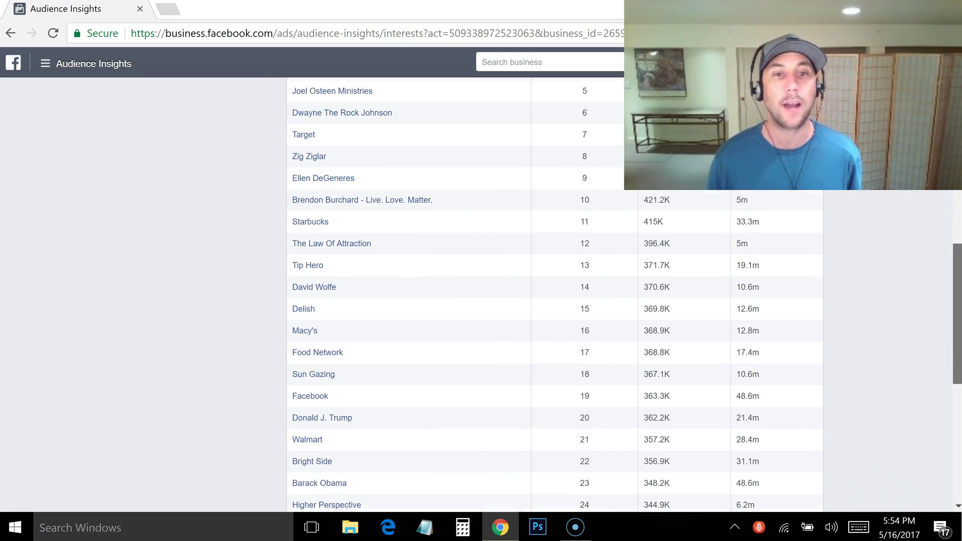
{"action": "scroll", "coordinate": [958, 263], "scroll_direction": "down", "scroll_amount": 3}
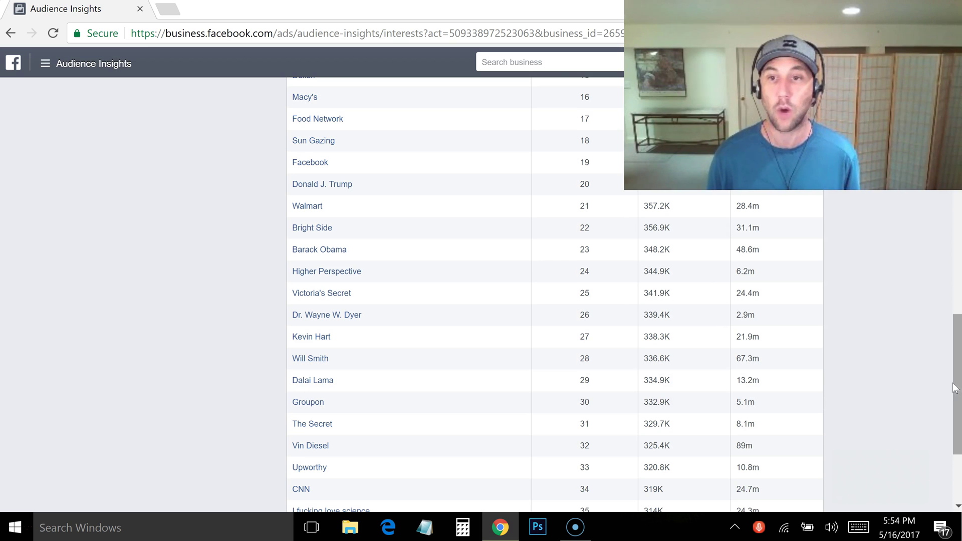
{"action": "left_click_drag", "start_coordinate": [959, 385], "coordinate": [958, 260]}
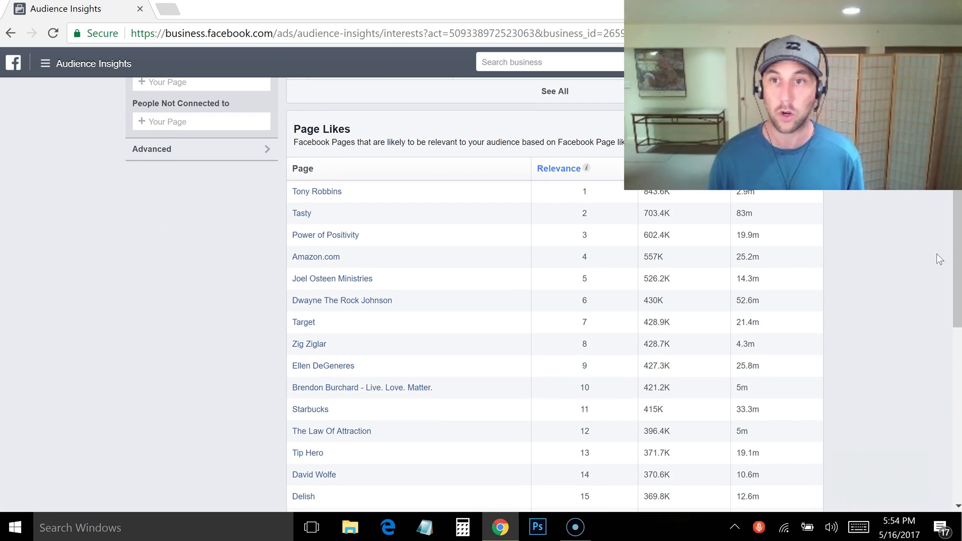
{"action": "scroll", "coordinate": [391, 425], "scroll_direction": "up", "scroll_amount": 10}
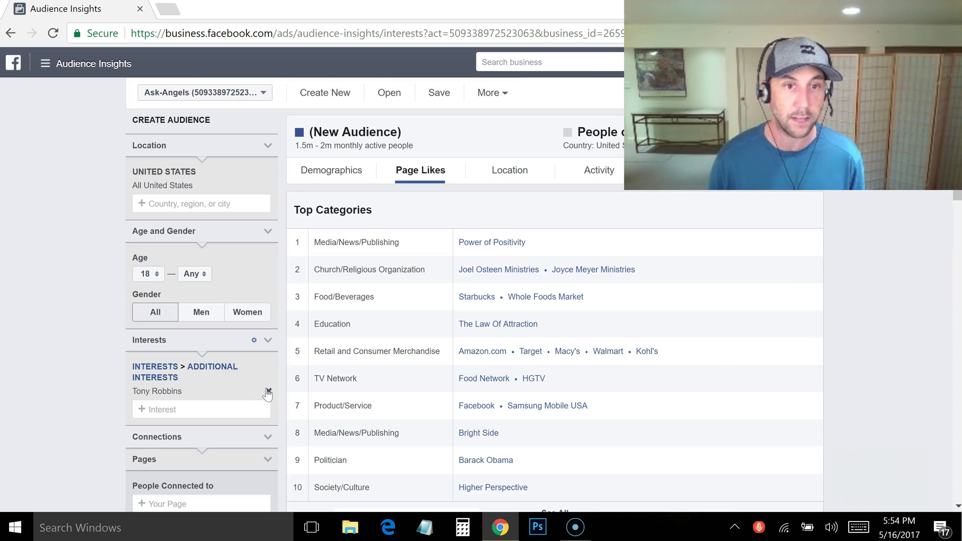
Replace the Tony Robbins interest with Brendon Burchard.
{"action": "left_click_drag", "start_coordinate": [958, 186], "coordinate": [887, 229]}
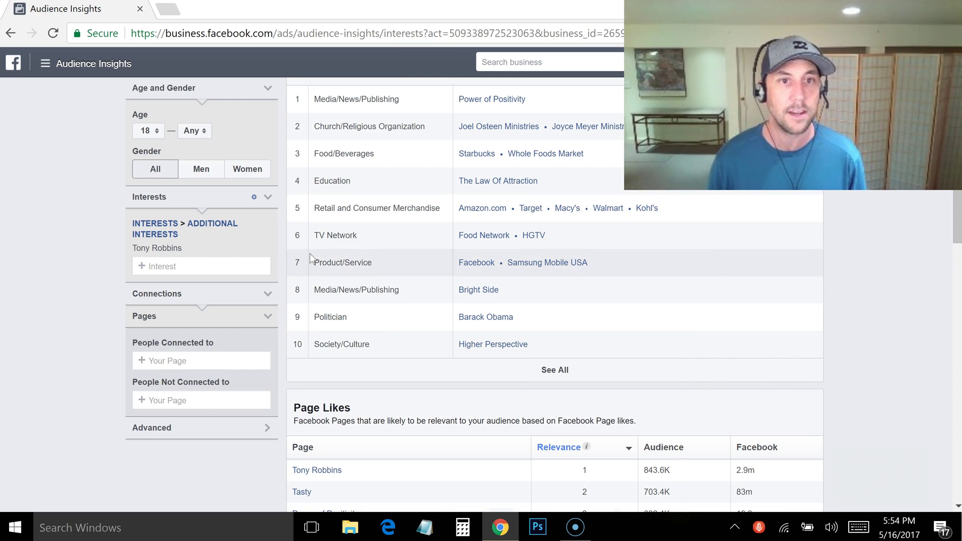
{"action": "left_click", "coordinate": [230, 264]}
{"action": "type", "text": "Bre"}
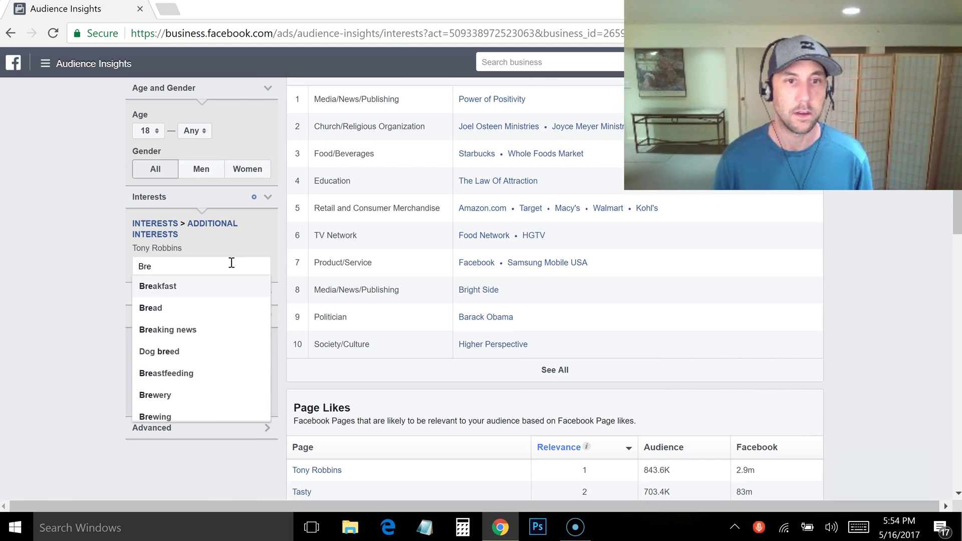
{"action": "type", "text": "ndon"}
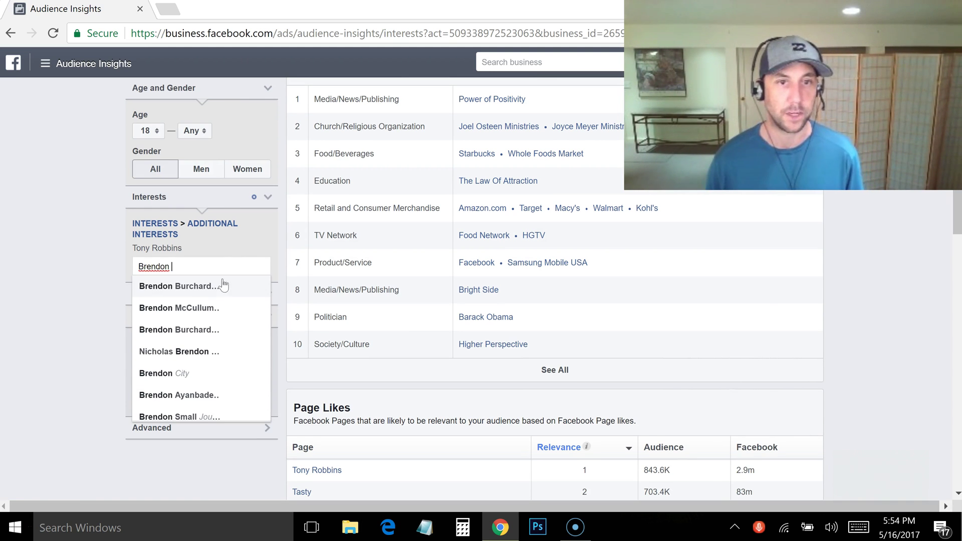
{"action": "left_click", "coordinate": [212, 290]}
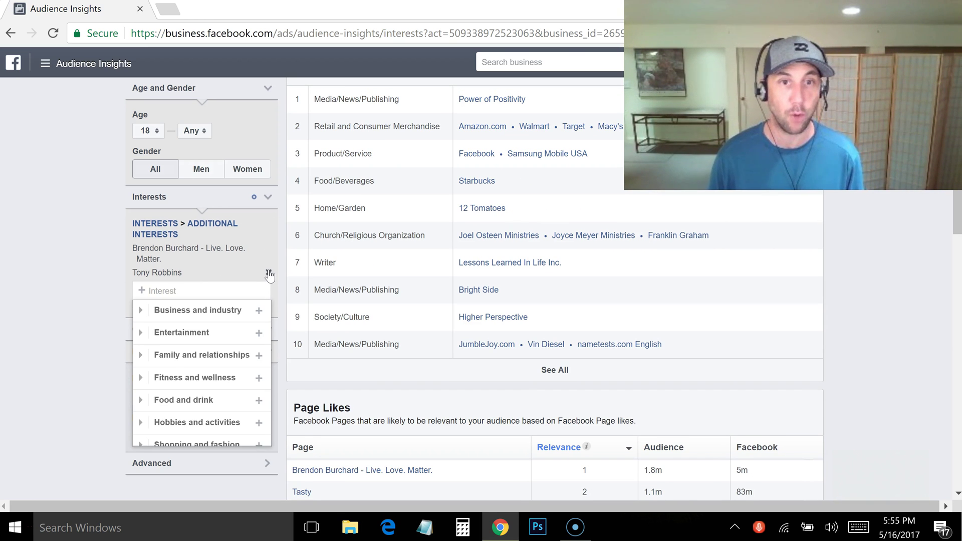
{"action": "left_click", "coordinate": [269, 274]}
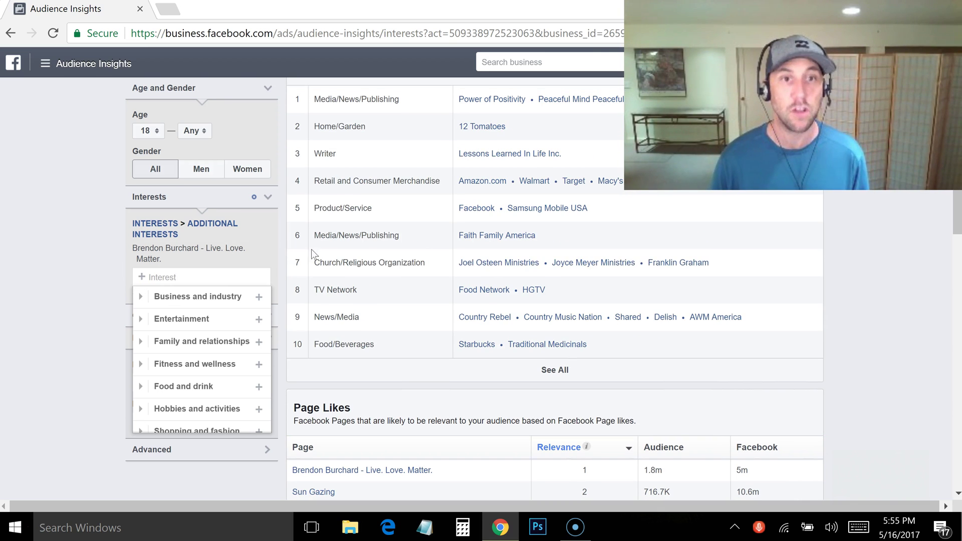
Scroll through the Brendon Burchard Page Likes rankings down to the InspireMore entry.
{"action": "scroll", "coordinate": [543, 290], "scroll_direction": "down", "scroll_amount": 3}
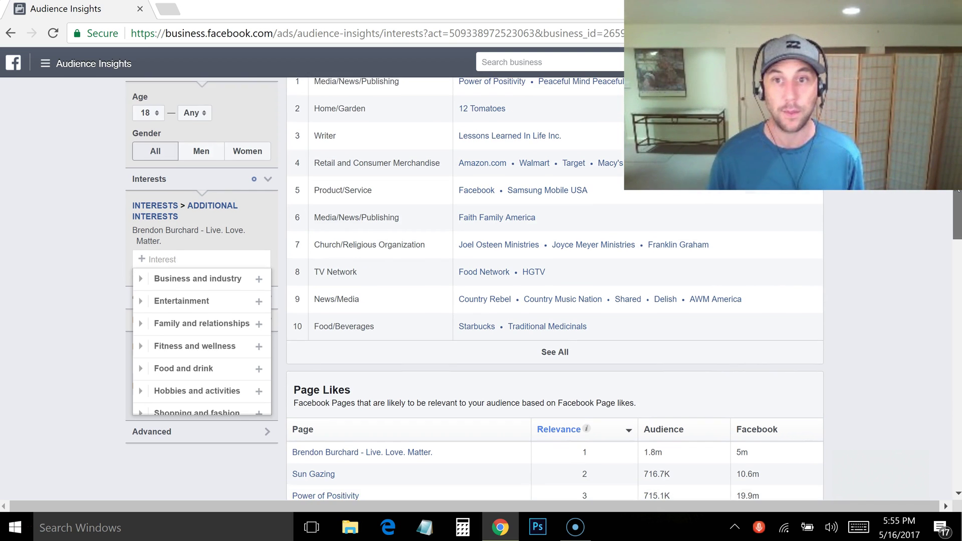
{"action": "scroll", "coordinate": [544, 289], "scroll_direction": "down", "scroll_amount": 3}
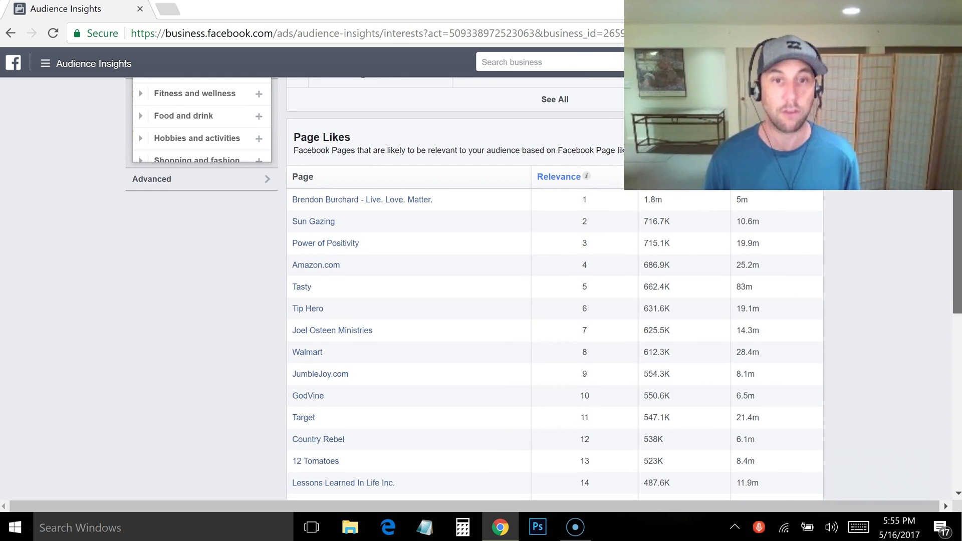
{"action": "scroll", "coordinate": [544, 289], "scroll_direction": "down", "scroll_amount": 1}
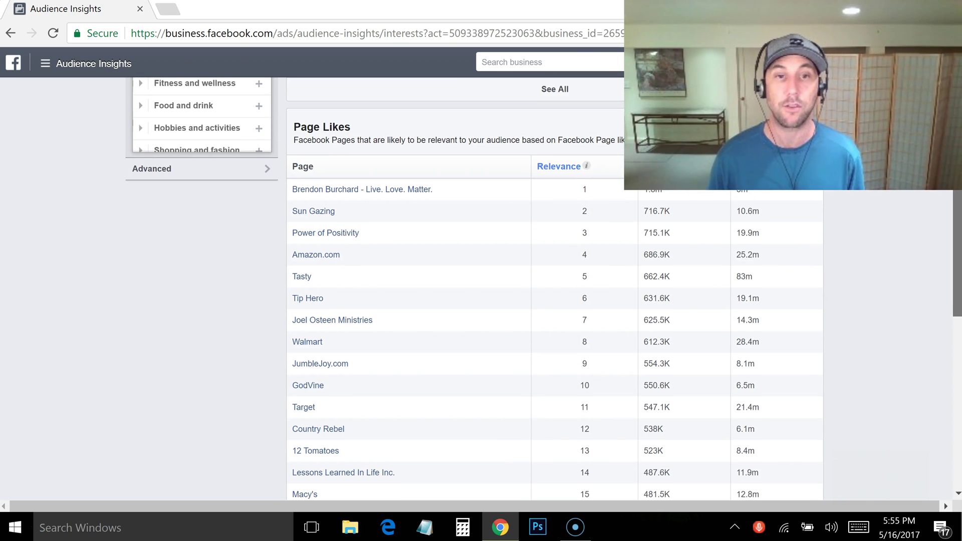
{"action": "scroll", "coordinate": [544, 289], "scroll_direction": "down", "scroll_amount": 1}
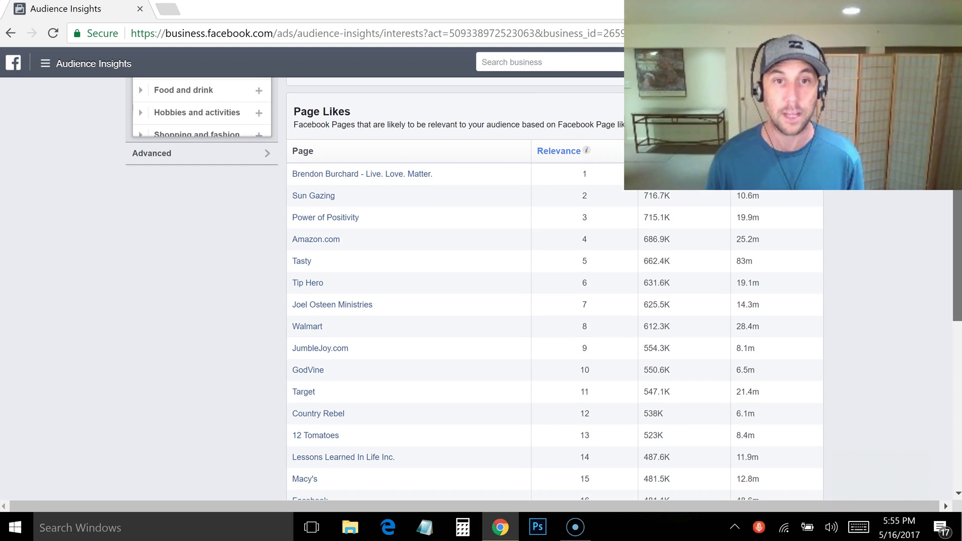
{"action": "scroll", "coordinate": [544, 290], "scroll_direction": "down", "scroll_amount": 2}
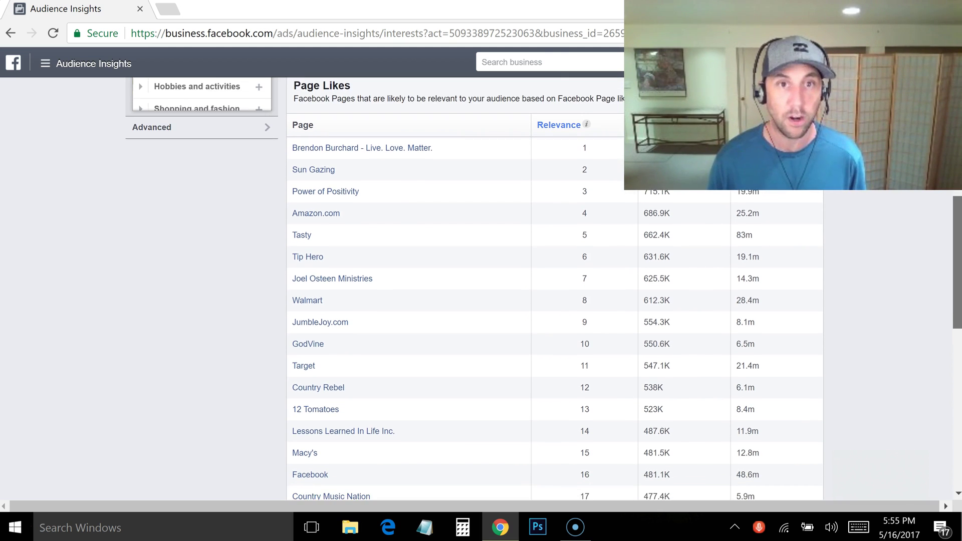
{"action": "scroll", "coordinate": [544, 289], "scroll_direction": "down", "scroll_amount": 3}
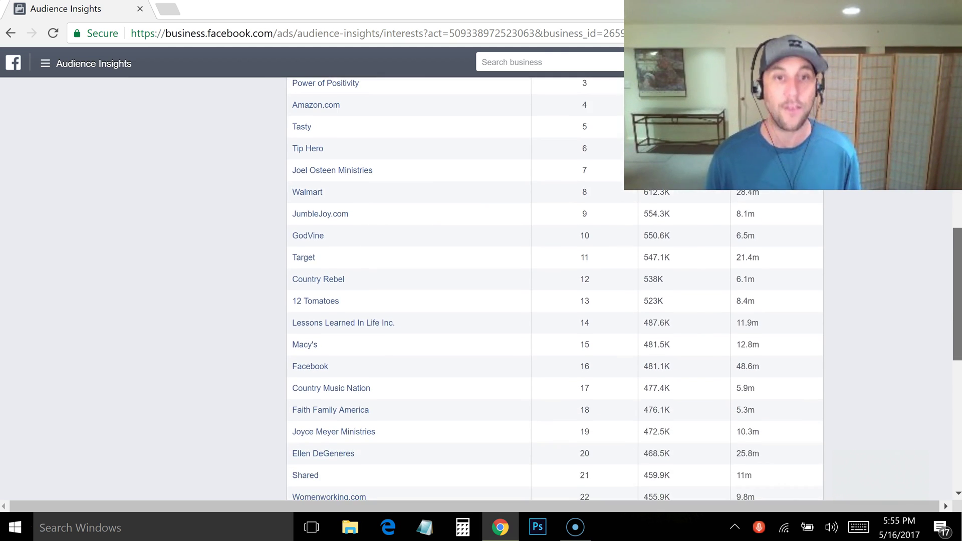
{"action": "scroll", "coordinate": [544, 290], "scroll_direction": "down", "scroll_amount": 1}
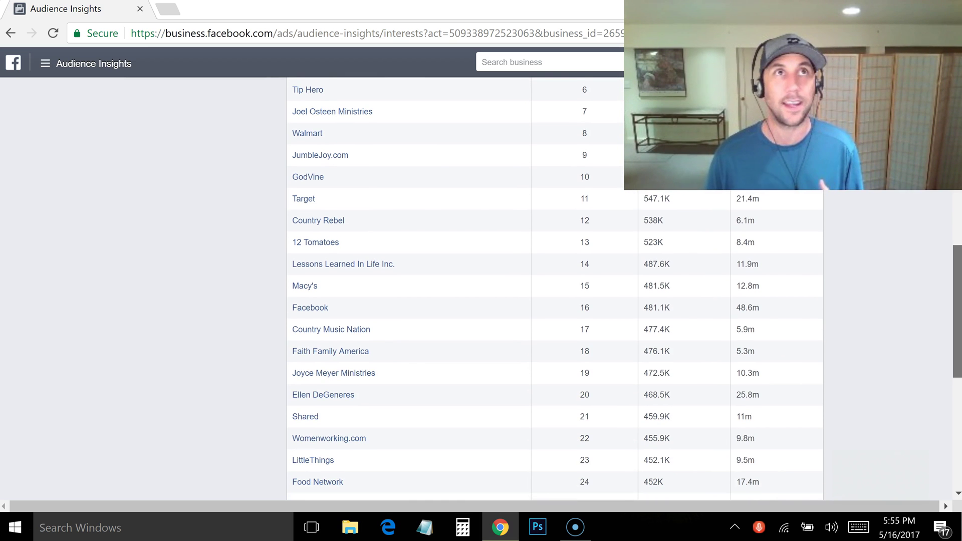
{"action": "scroll", "coordinate": [544, 289], "scroll_direction": "down", "scroll_amount": 3}
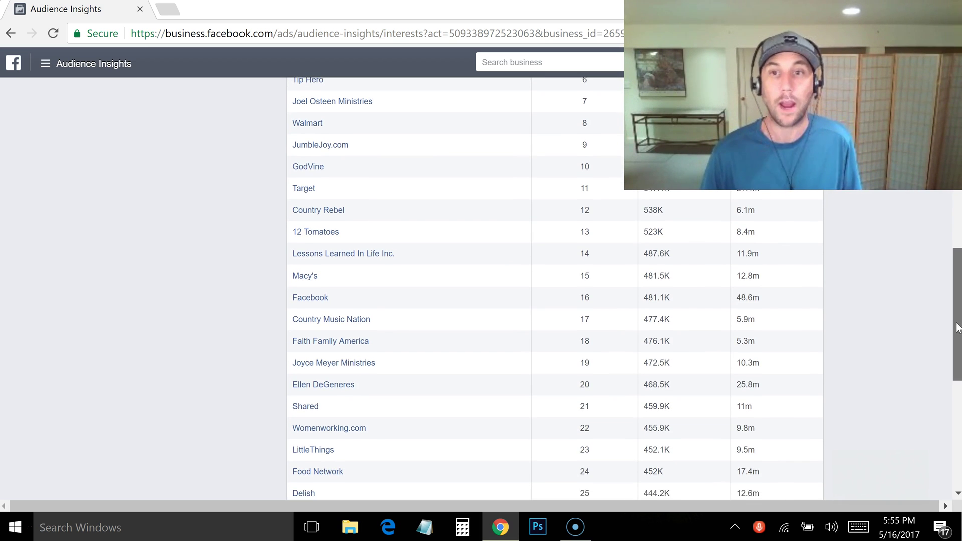
{"action": "scroll", "coordinate": [543, 289], "scroll_direction": "down", "scroll_amount": 1}
{"action": "scroll", "coordinate": [543, 289], "scroll_direction": "up", "scroll_amount": 2}
{"action": "scroll", "coordinate": [544, 290], "scroll_direction": "down", "scroll_amount": 3}
{"action": "scroll", "coordinate": [959, 372], "scroll_direction": "down", "scroll_amount": 3}
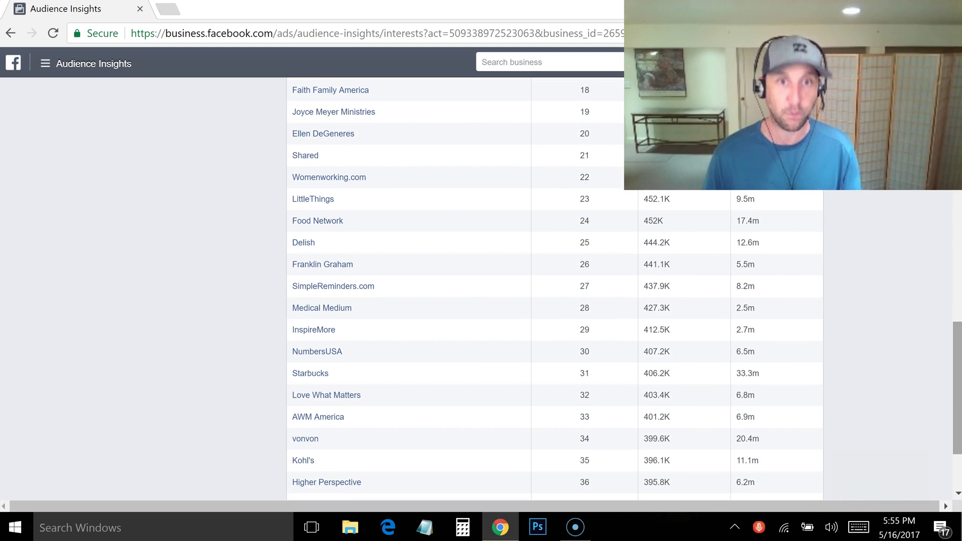
{"action": "mouse_move", "coordinate": [306, 332]}
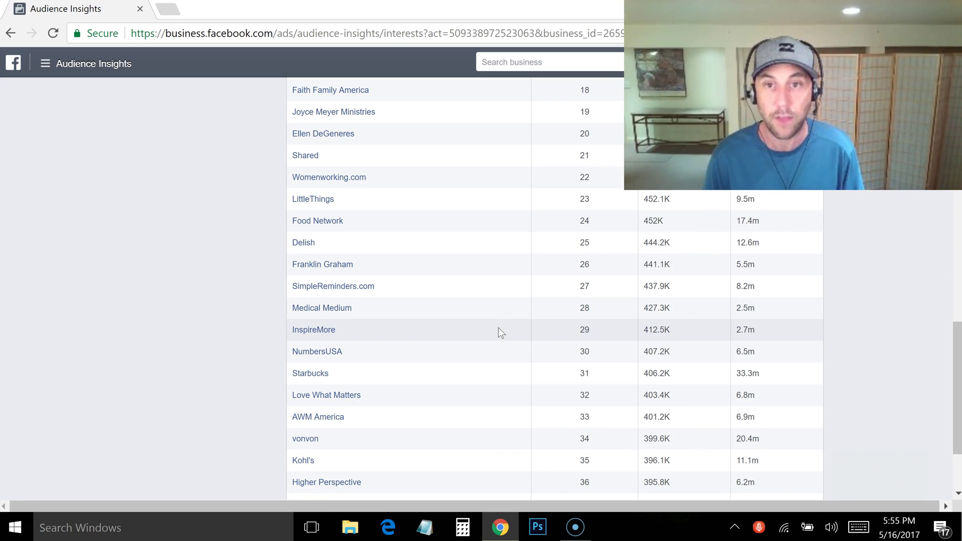
Open the InspireMore Facebook page from the Page Likes table.
{"action": "left_click", "coordinate": [303, 331]}
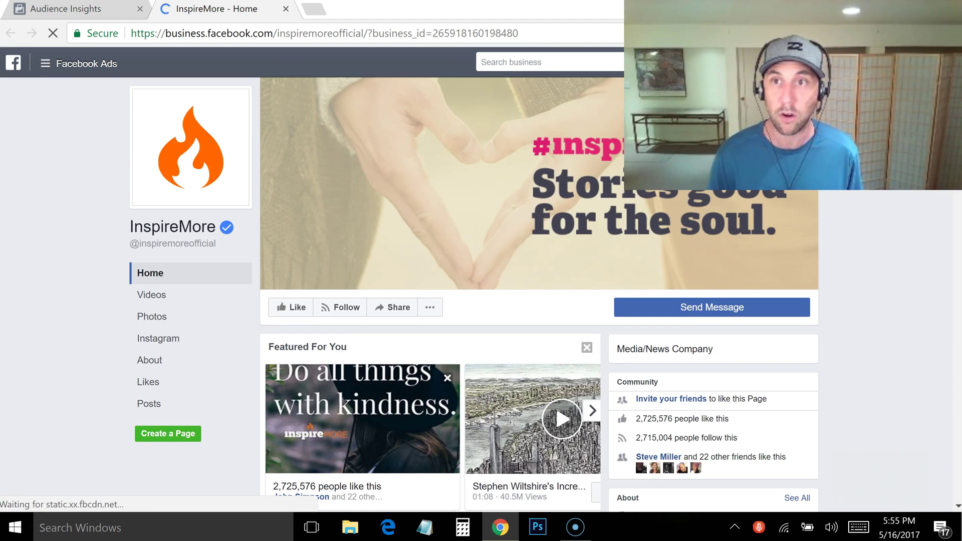
{"action": "scroll", "coordinate": [555, 406], "scroll_direction": "down", "scroll_amount": 5}
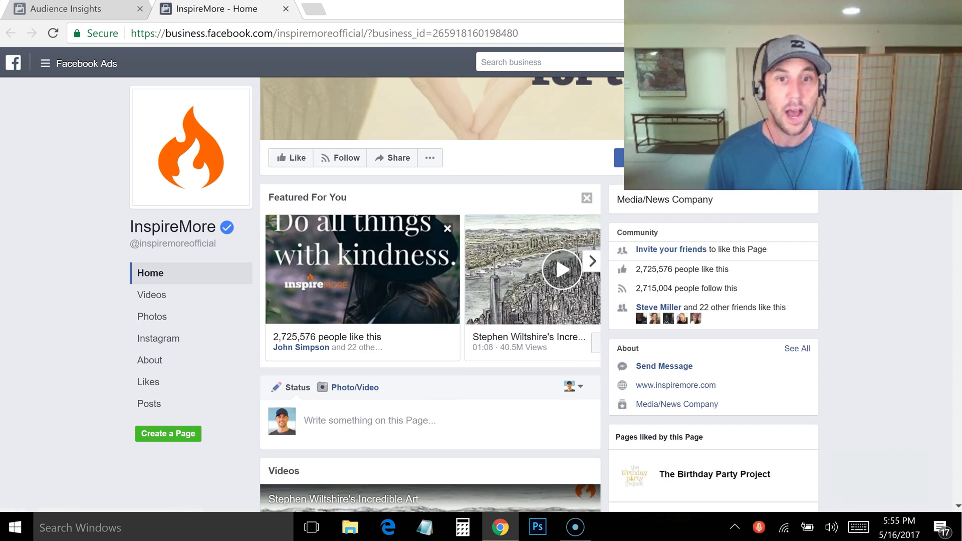
{"action": "scroll", "coordinate": [539, 311], "scroll_direction": "down", "scroll_amount": 2}
{"action": "scroll", "coordinate": [539, 310], "scroll_direction": "up", "scroll_amount": 1}
{"action": "scroll", "coordinate": [556, 204], "scroll_direction": "up", "scroll_amount": 2}
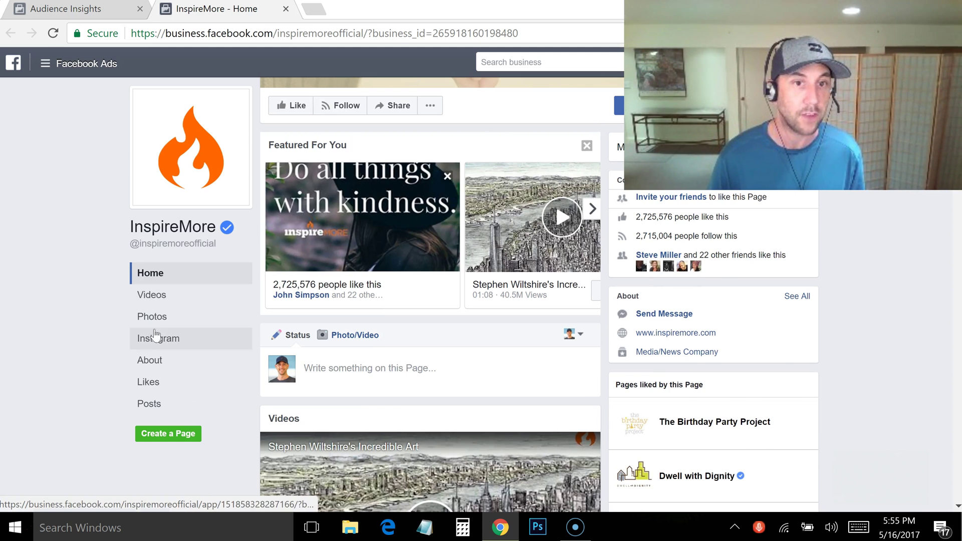
View InspireMore's About section and open inspiremore.com in a new tab.
{"action": "left_click", "coordinate": [155, 361]}
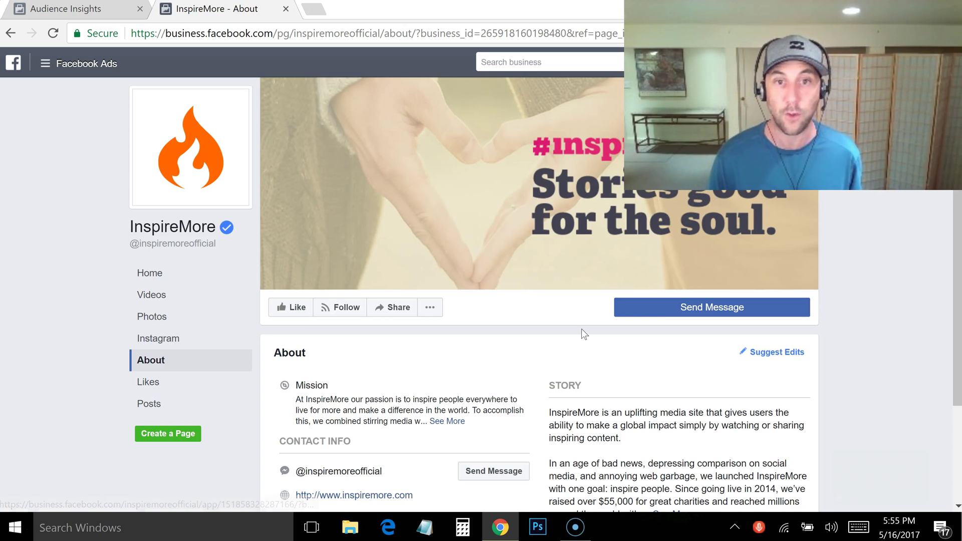
{"action": "scroll", "coordinate": [951, 287], "scroll_direction": "down", "scroll_amount": 3}
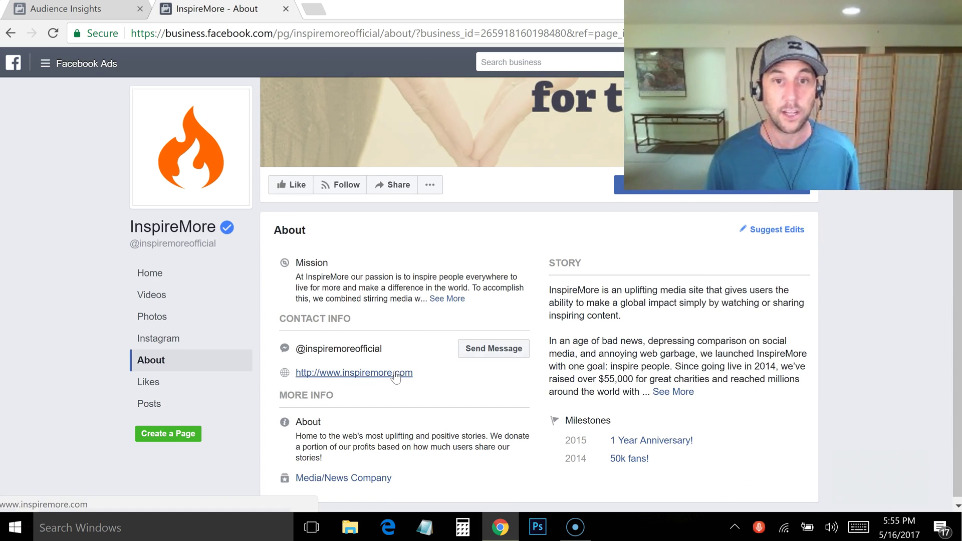
{"action": "middle_click", "coordinate": [396, 374]}
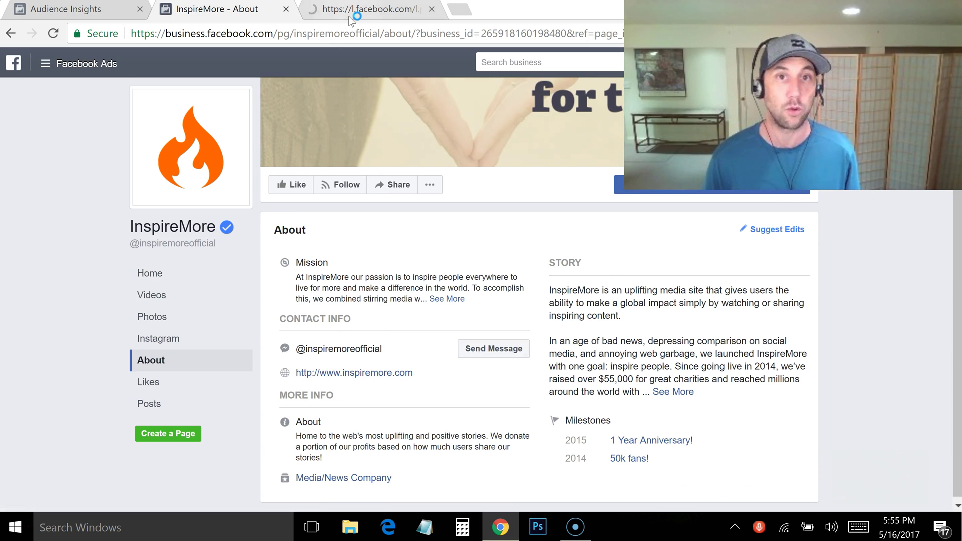
{"action": "left_click", "coordinate": [348, 16]}
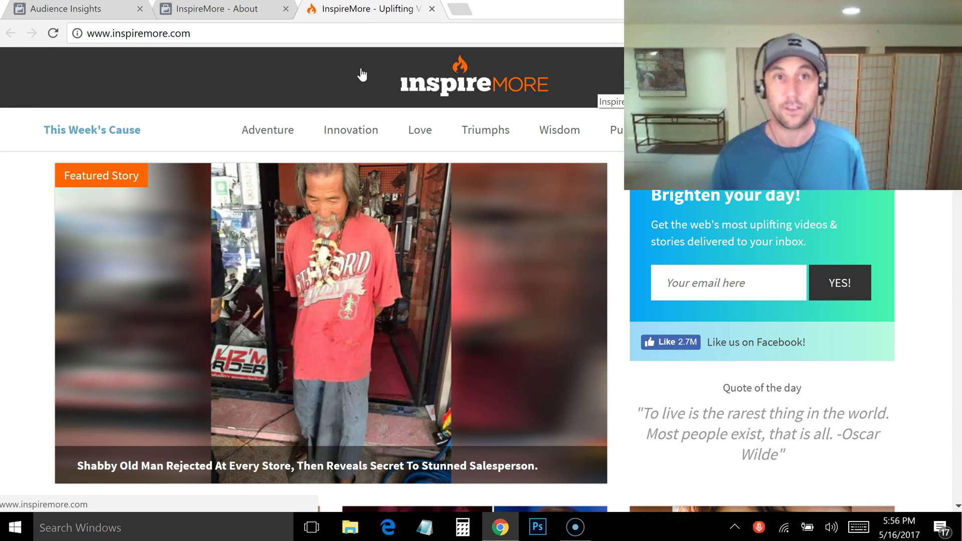
Return to Audience Insights and load four more Page Likes batches, extending the list past row 70.
{"action": "left_click", "coordinate": [103, 13]}
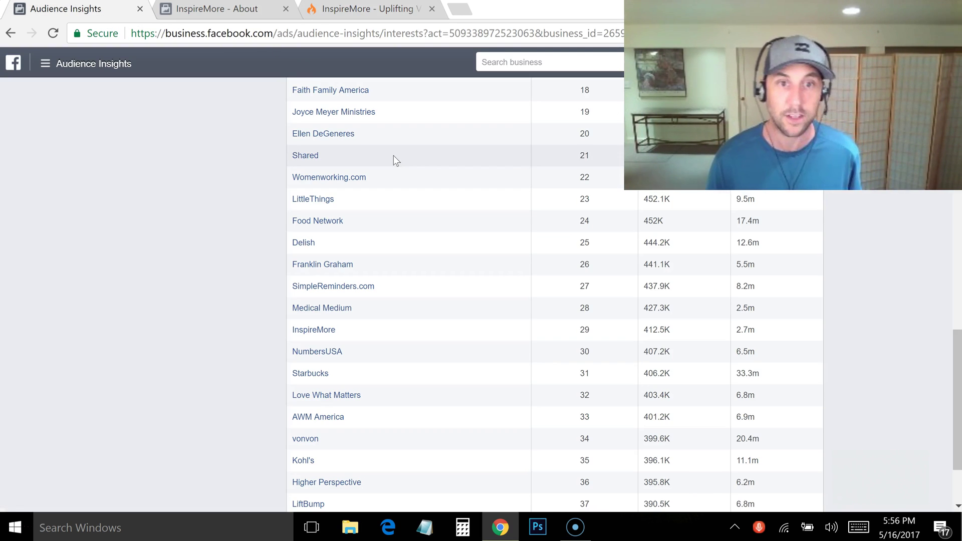
{"action": "left_click_drag", "start_coordinate": [958, 331], "coordinate": [959, 357]}
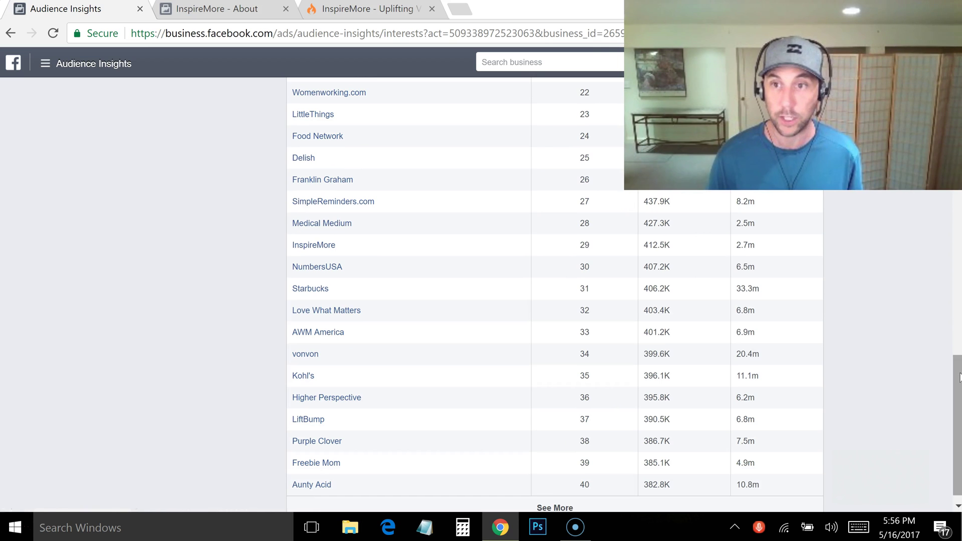
{"action": "left_click_drag", "start_coordinate": [957, 403], "coordinate": [956, 406]}
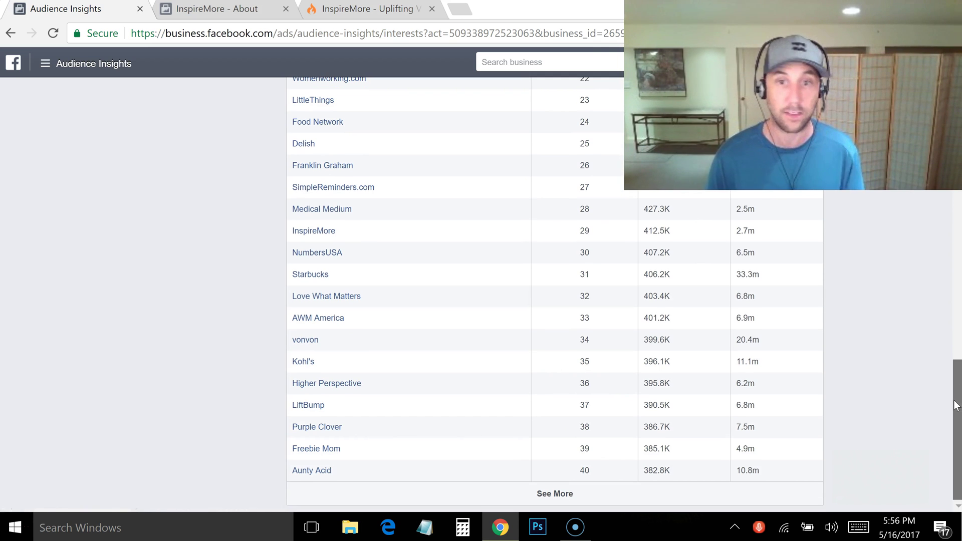
{"action": "left_click", "coordinate": [563, 505]}
{"action": "left_click_drag", "start_coordinate": [958, 385], "coordinate": [957, 442]}
{"action": "left_click", "coordinate": [562, 496]}
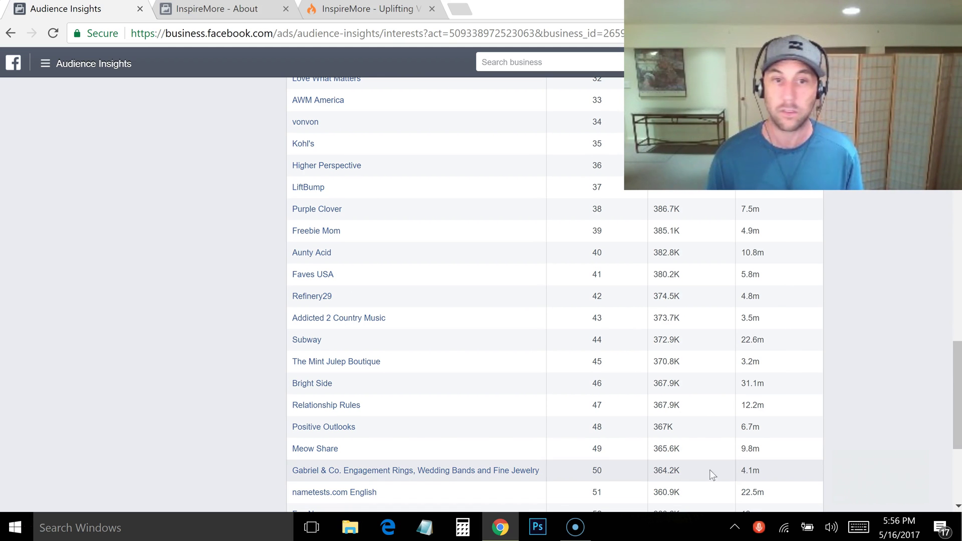
{"action": "left_click_drag", "start_coordinate": [957, 423], "coordinate": [957, 475]}
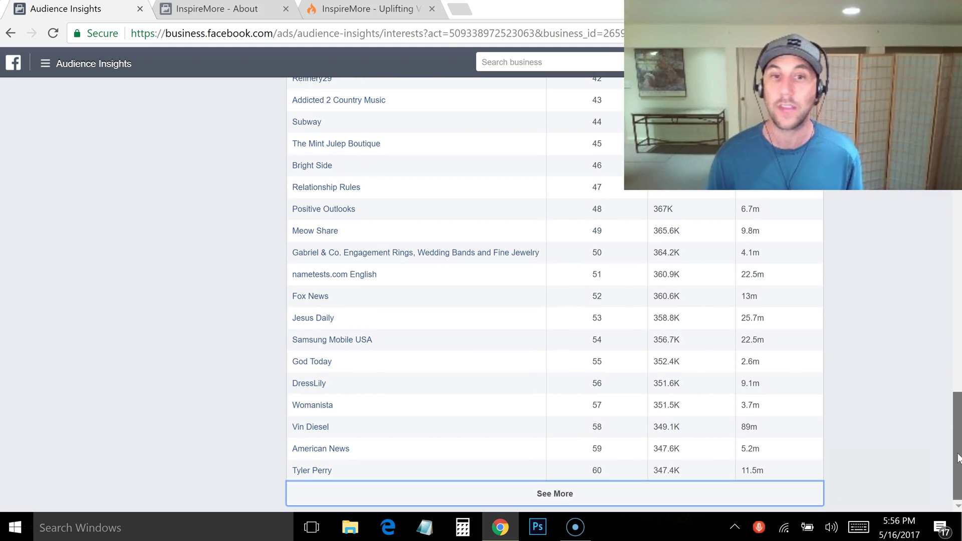
{"action": "left_click", "coordinate": [597, 493]}
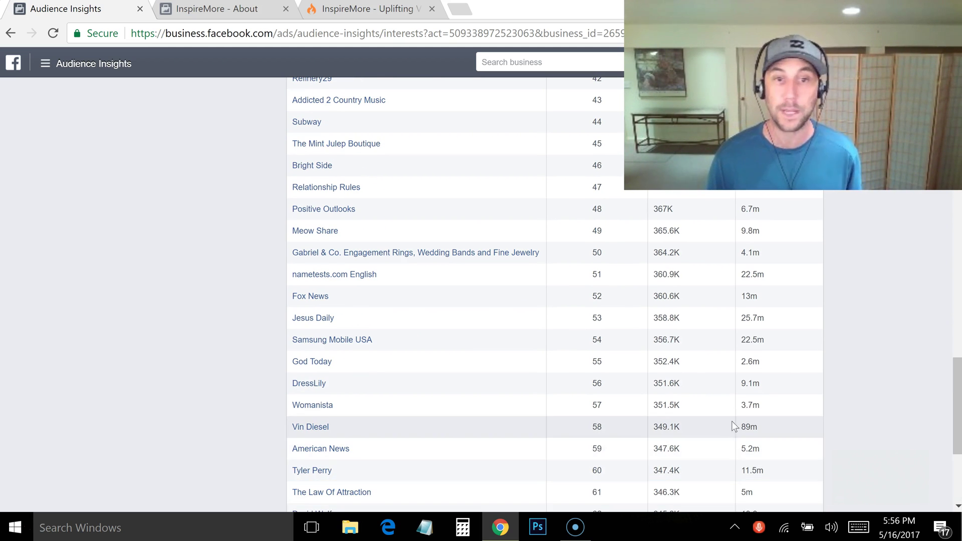
{"action": "left_click_drag", "start_coordinate": [959, 386], "coordinate": [943, 434]}
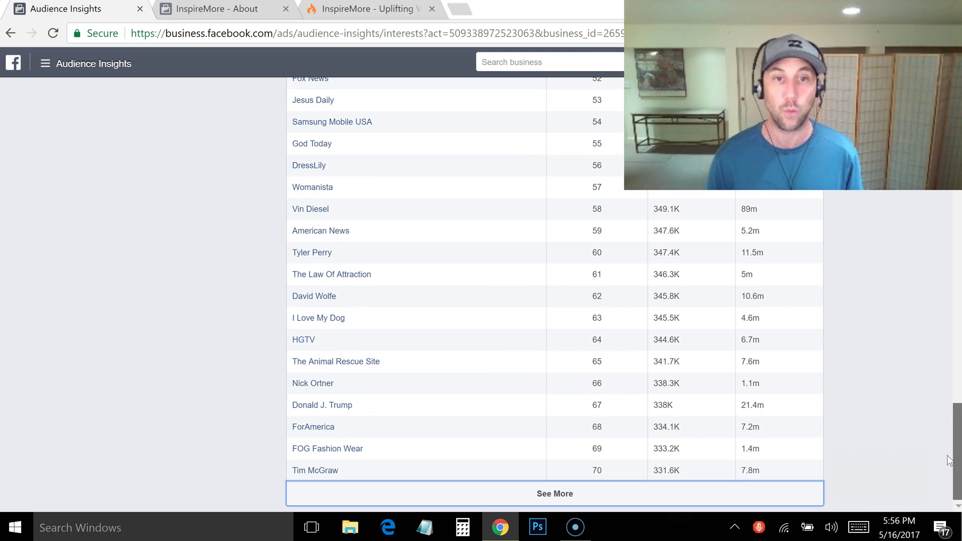
{"action": "left_click", "coordinate": [630, 504]}
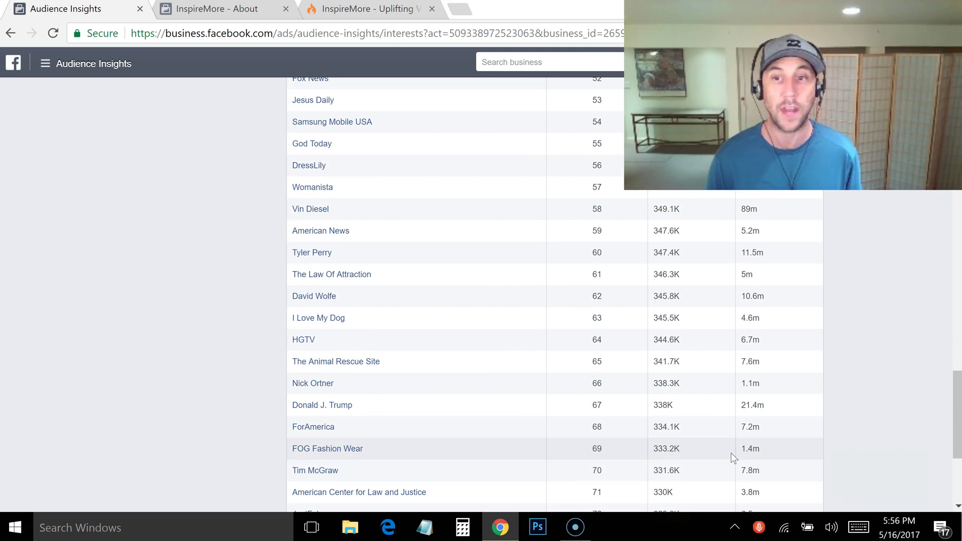